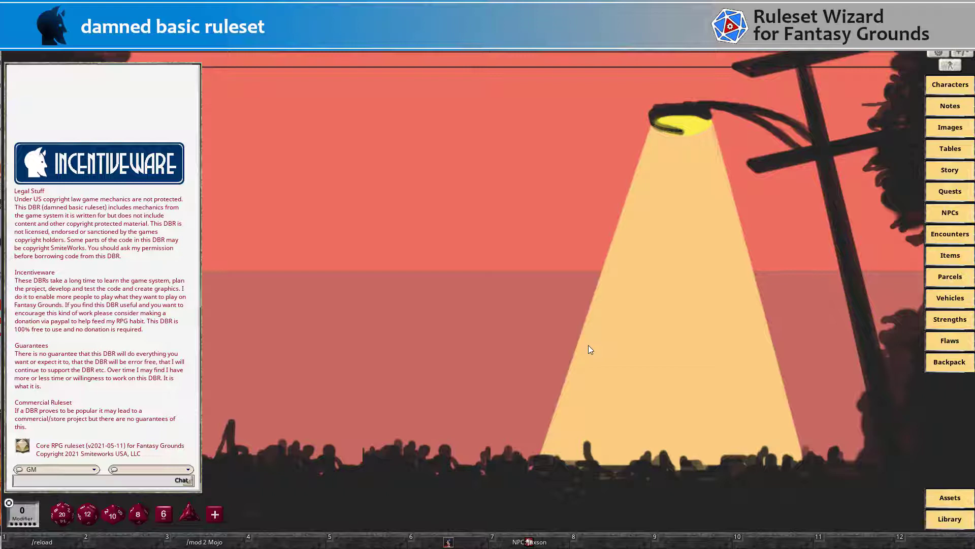
Step: Look over the record types in the sidebar options and close the options windows
click(939, 53)
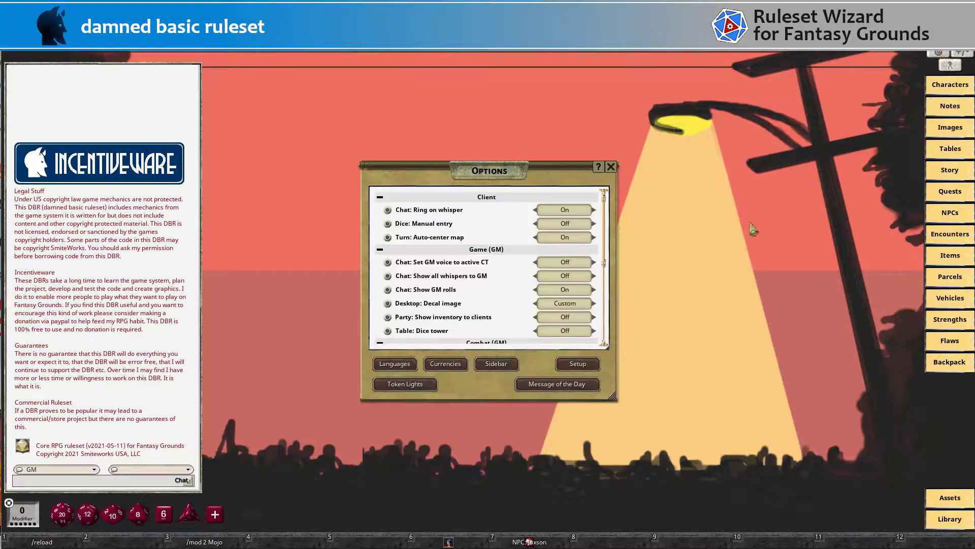
click(496, 364)
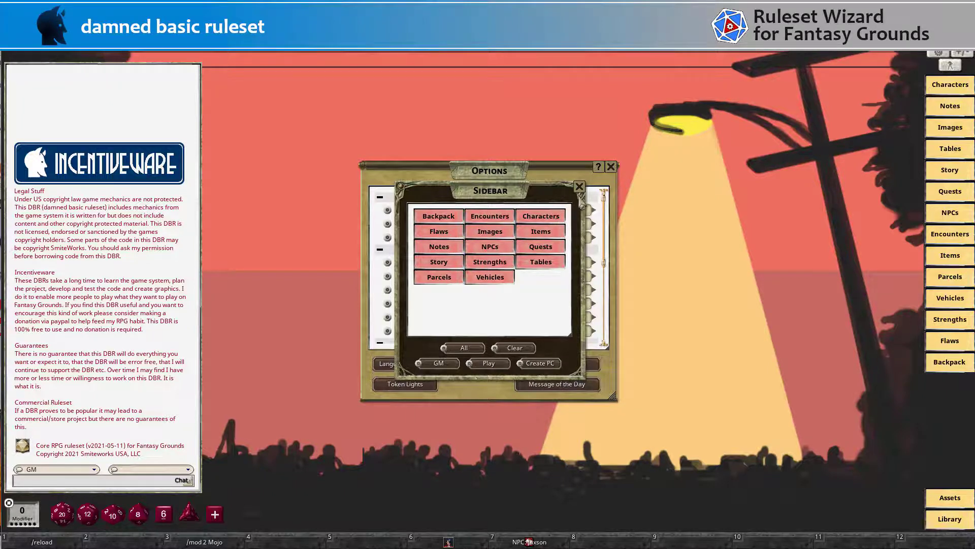
click(580, 186)
click(611, 169)
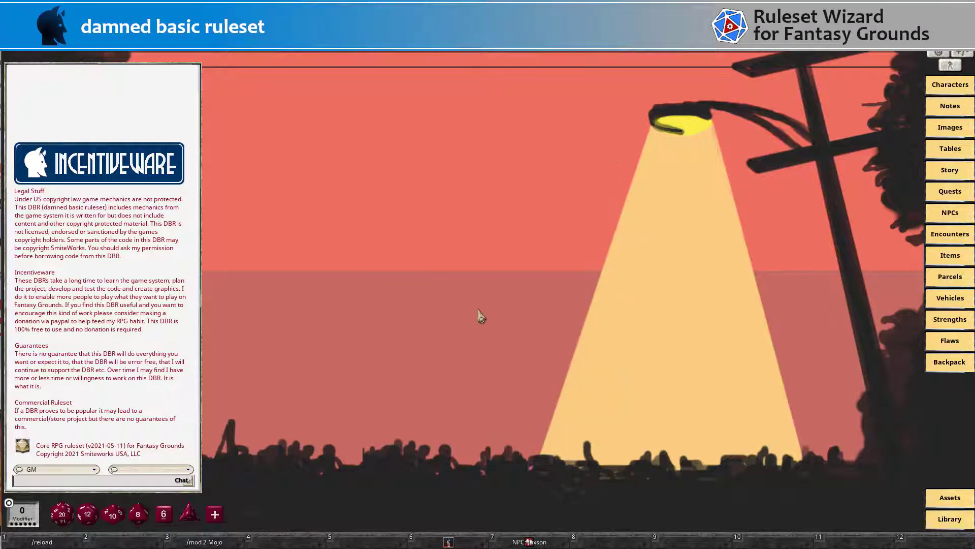
Step: Open the adult Outsider's character sheet and read the description through to its end
click(965, 93)
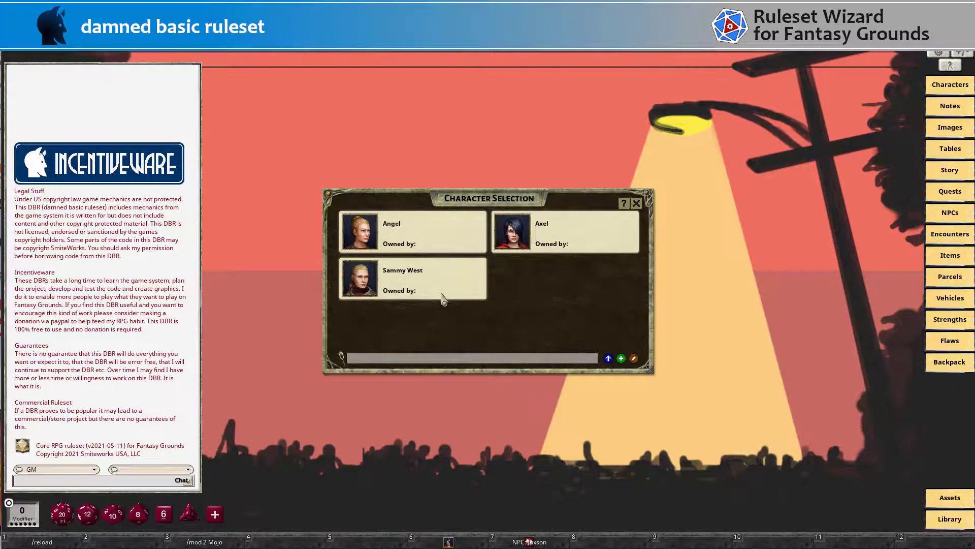
click(442, 293)
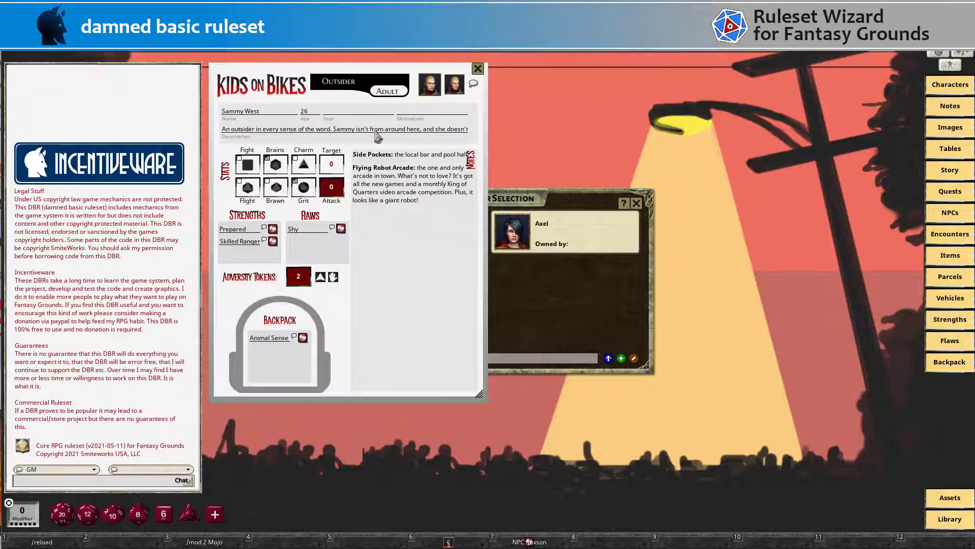
click(355, 131)
key(End)
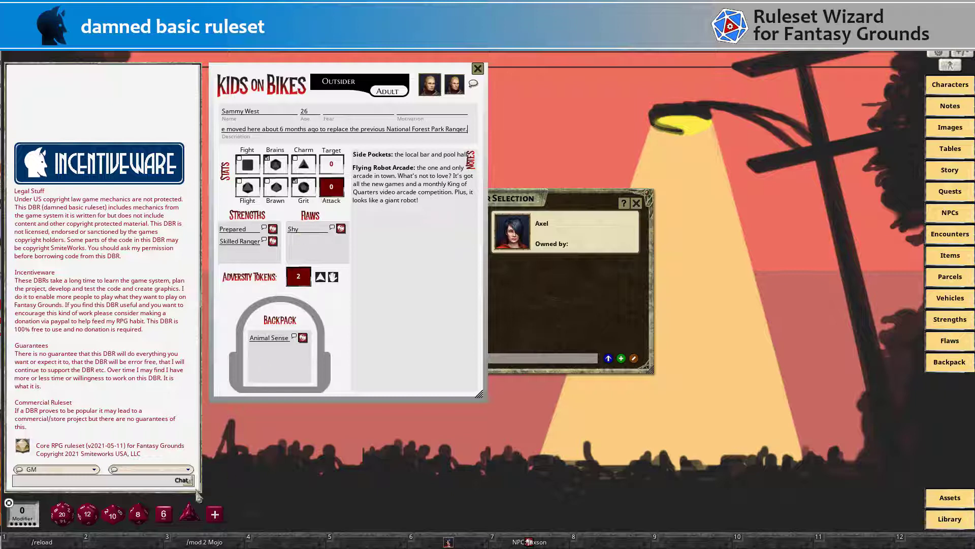
Step: Add a new character and open its blank sheet
click(562, 306)
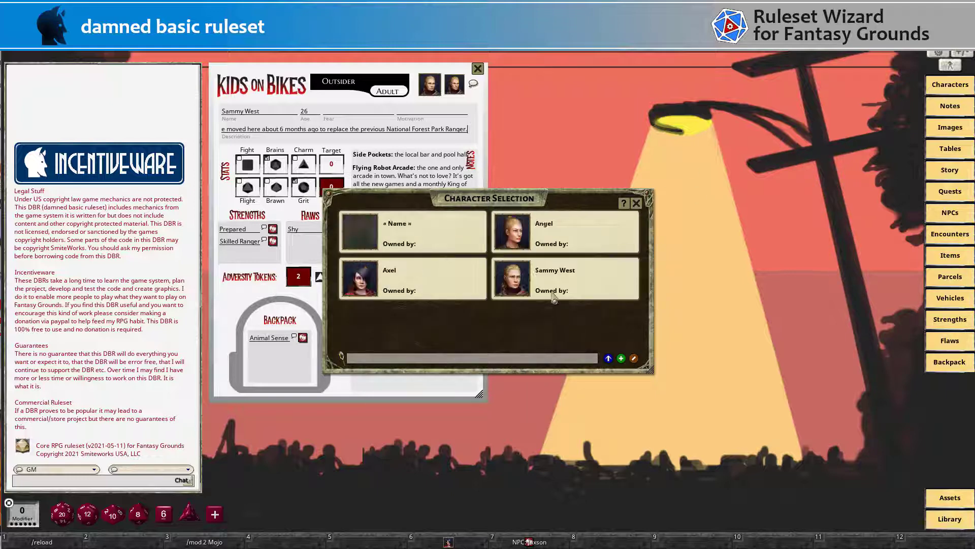
click(367, 235)
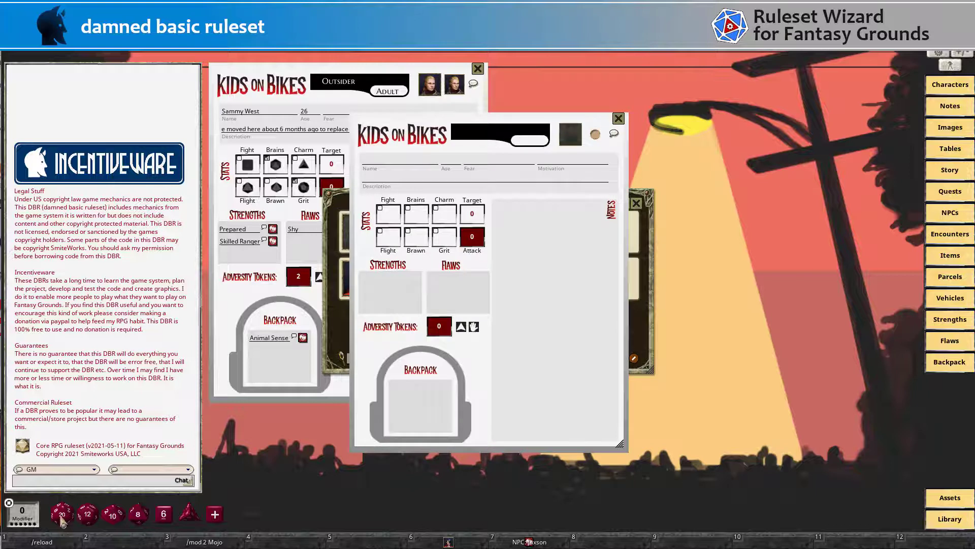
Step: Assign d20 to Fight, d12 to Grit, d10 to Brawn, d8 to Flight, d6 to Brains and d4 to Charm, and toggle the Fight and Brawn checkboxes
drag(62, 515, 386, 215)
drag(88, 514, 445, 237)
drag(114, 514, 417, 236)
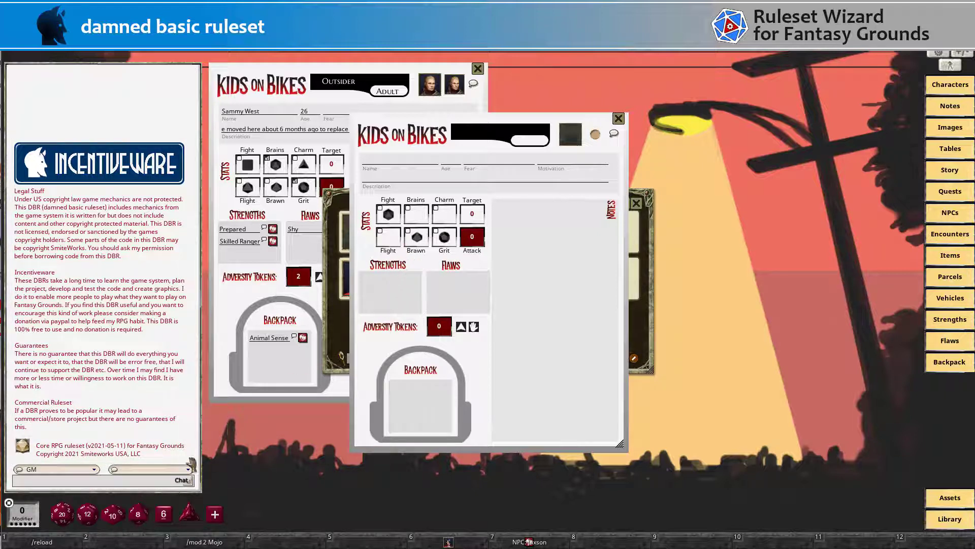
drag(138, 514, 388, 237)
drag(164, 514, 416, 214)
drag(185, 516, 443, 216)
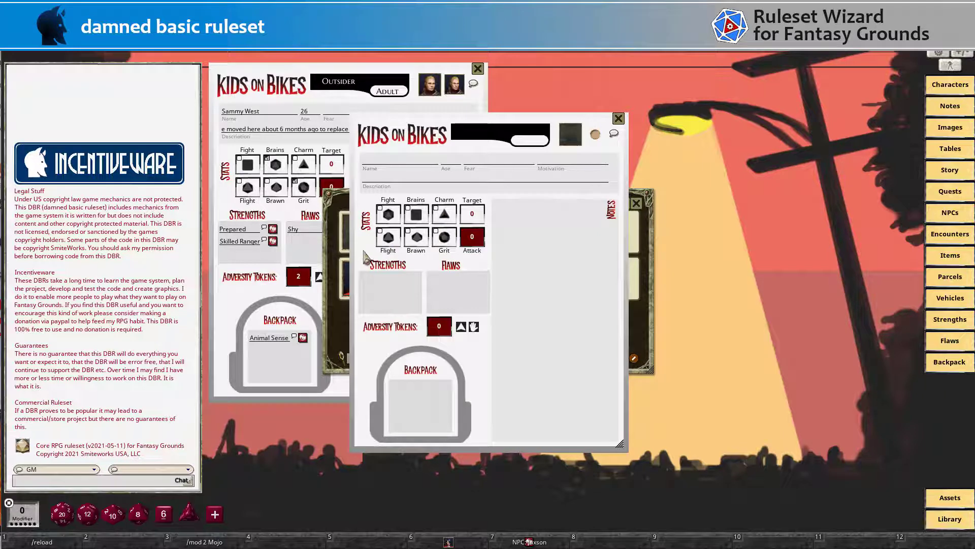
click(380, 208)
click(408, 231)
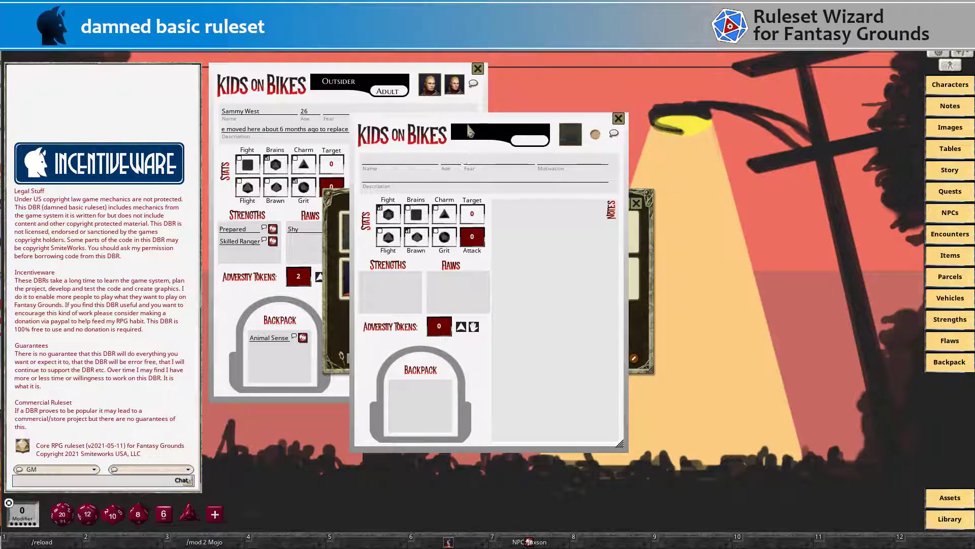
Step: On the Outsider's sheet, roll Brains once without a target and once against 5, and roll Grit against a target of 12
click(414, 77)
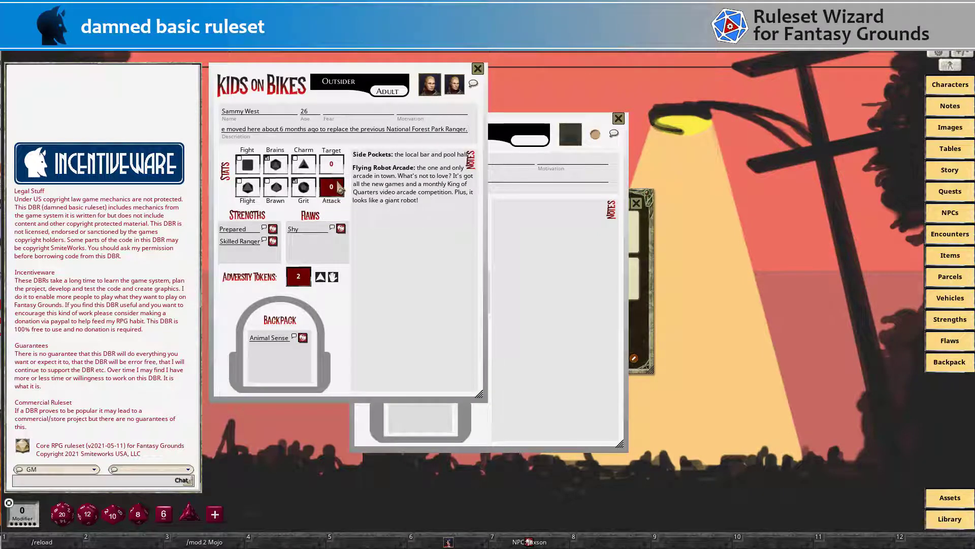
double_click(277, 172)
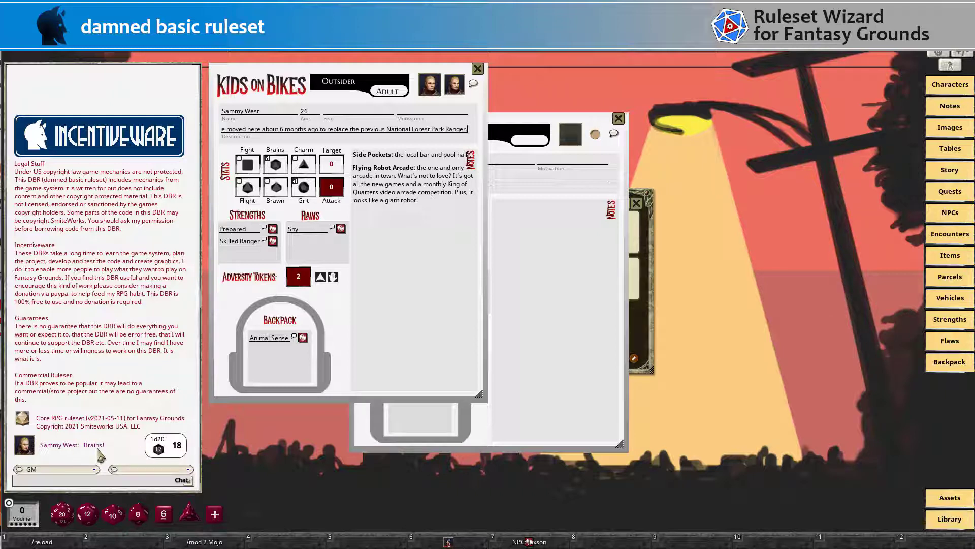
drag(336, 277, 335, 173)
double_click(277, 165)
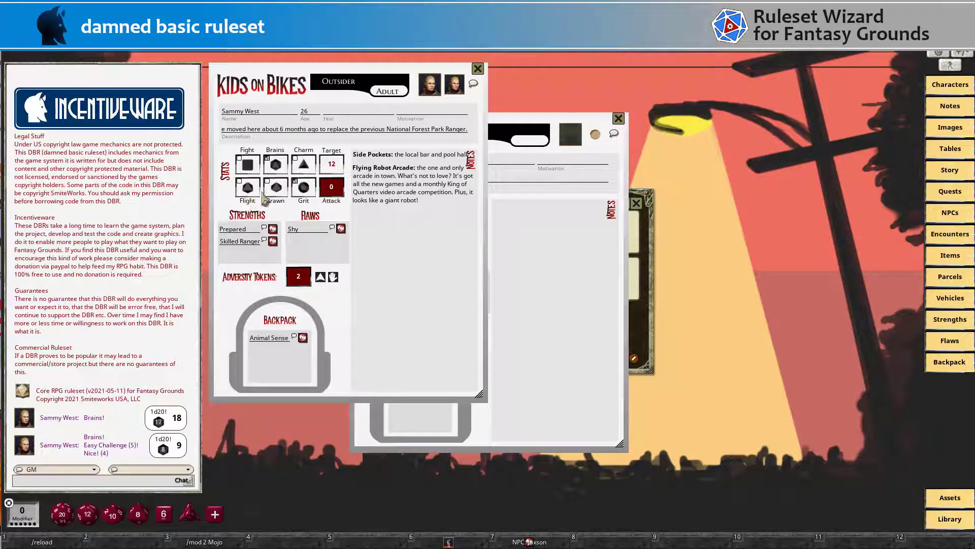
double_click(303, 188)
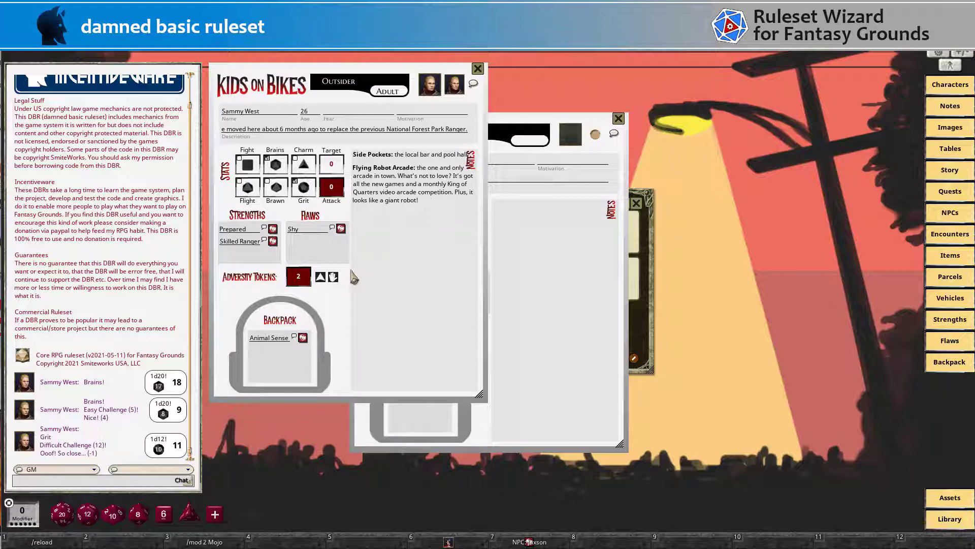
Step: Spend one adversity token for a +1 modifier and roll Grit against a target of 7
click(302, 282)
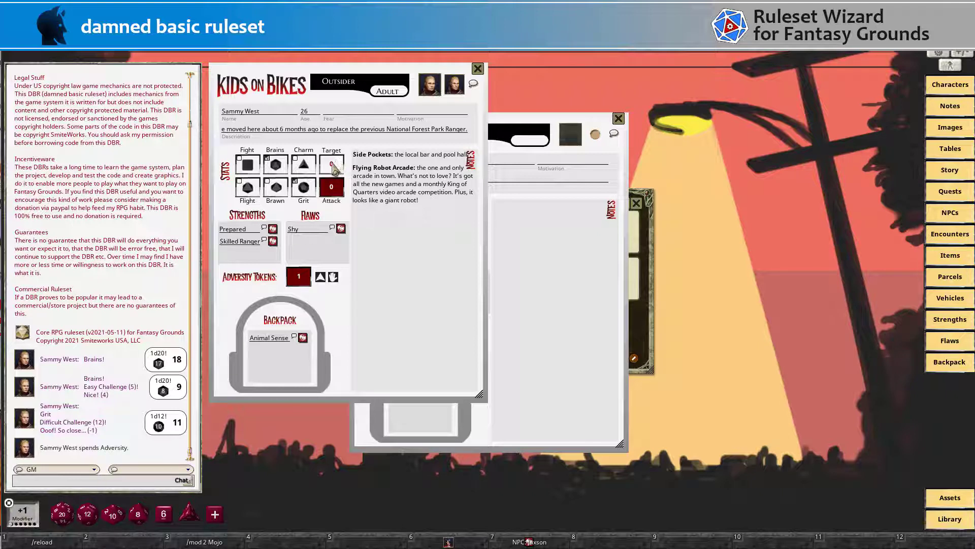
scroll(332, 166, up, 7)
double_click(304, 188)
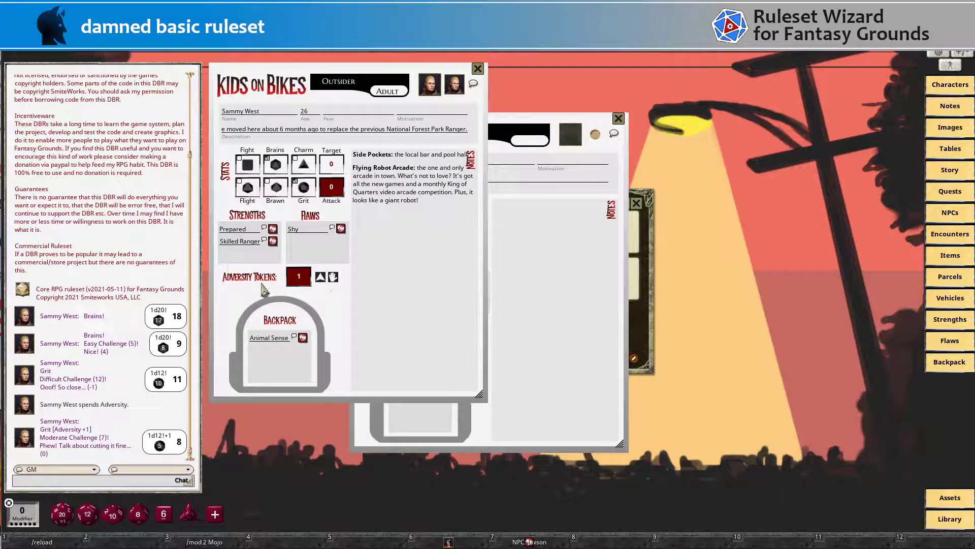
Step: Gain three adversity tokens for the Outsider and spend one of them on a friend
click(320, 277)
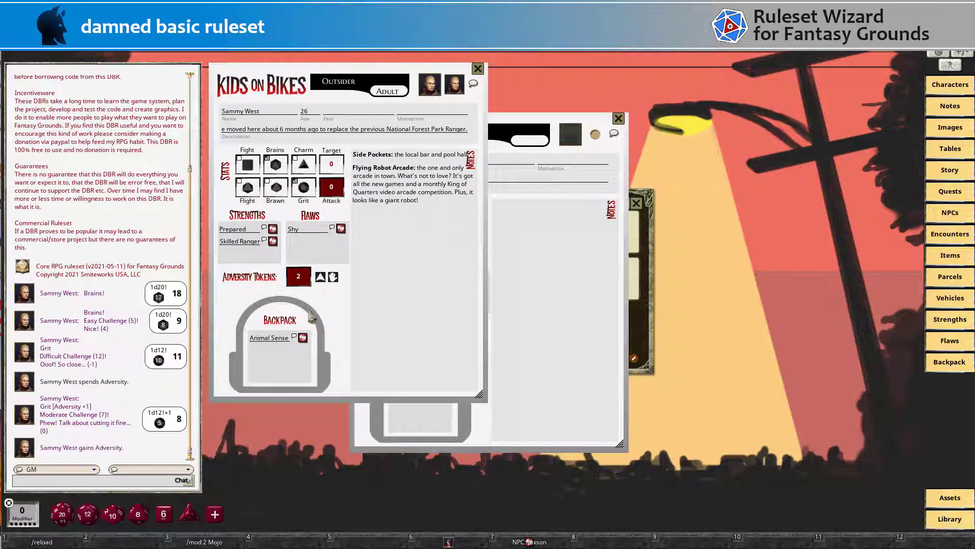
click(320, 277)
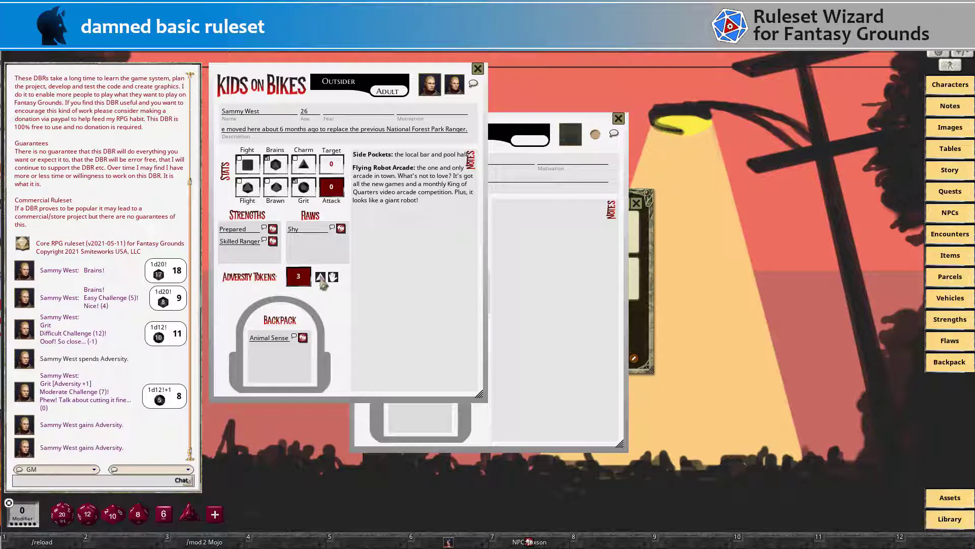
click(320, 278)
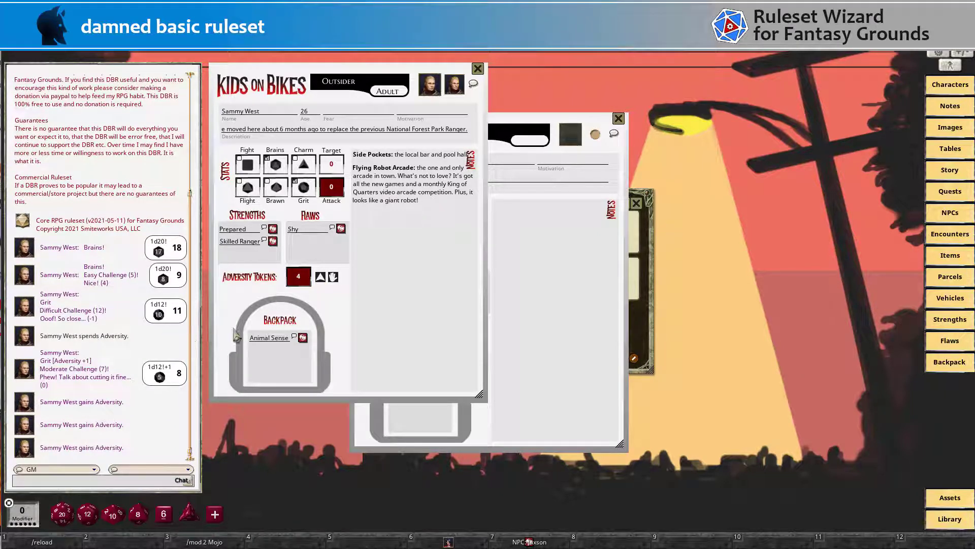
click(333, 277)
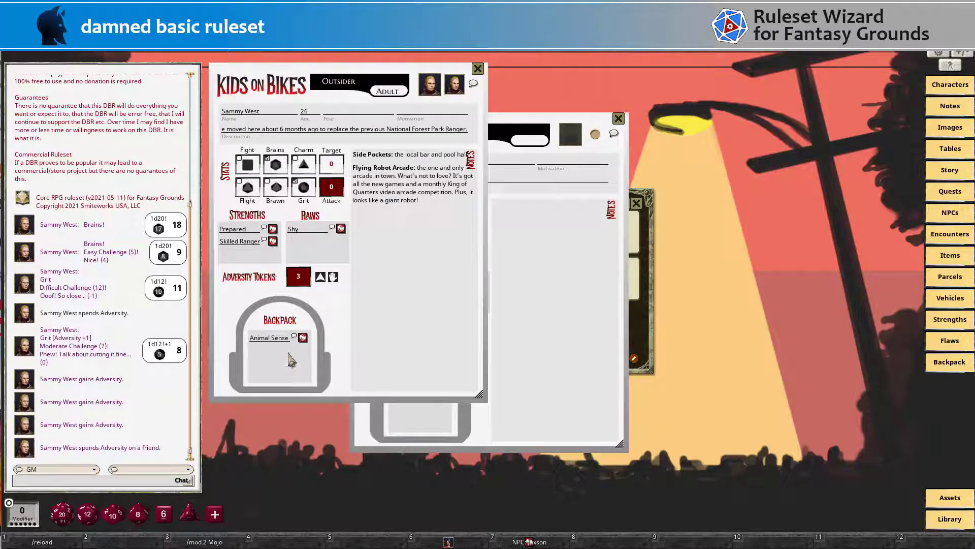
Step: Use the Prepared strength in chat and lower the adversity tokens by 2 to 1
click(265, 228)
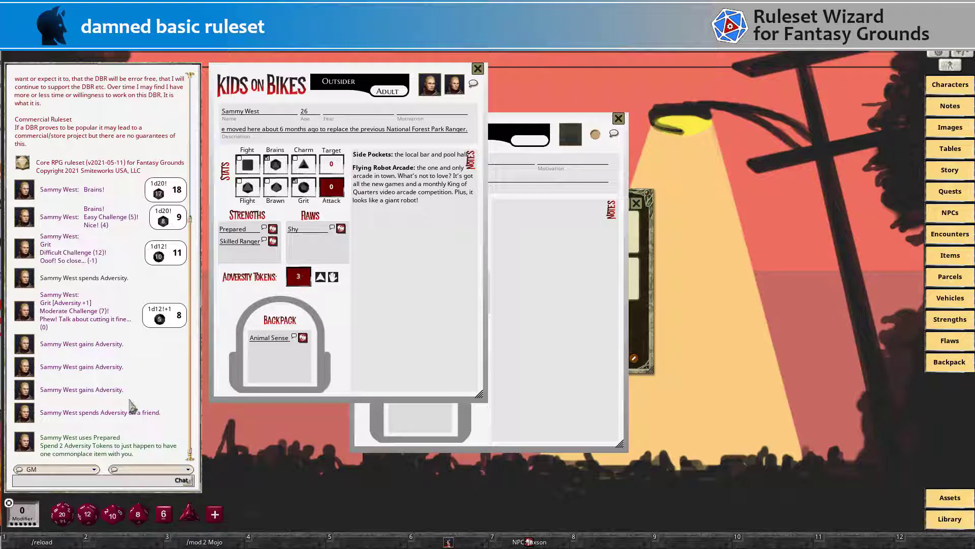
key(ctrl)
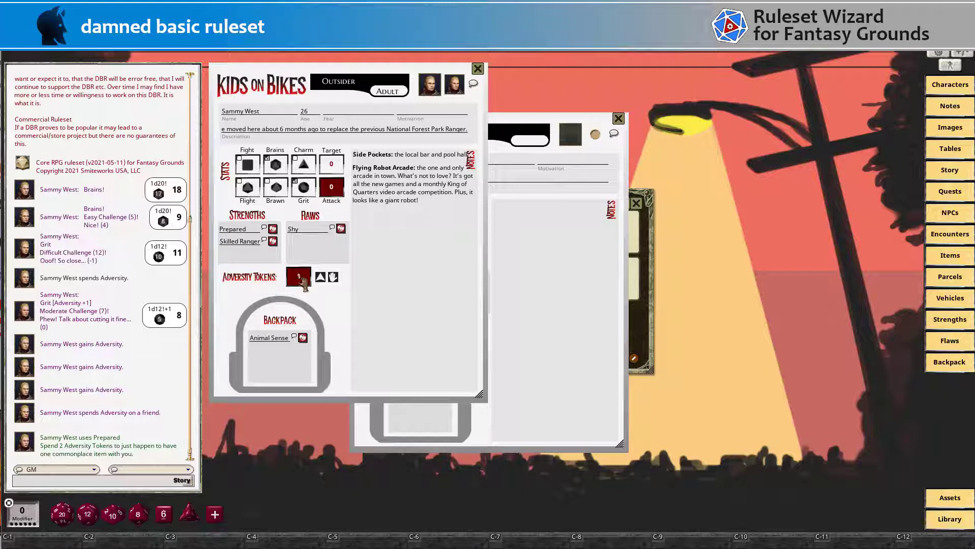
scroll(304, 284, down, 2)
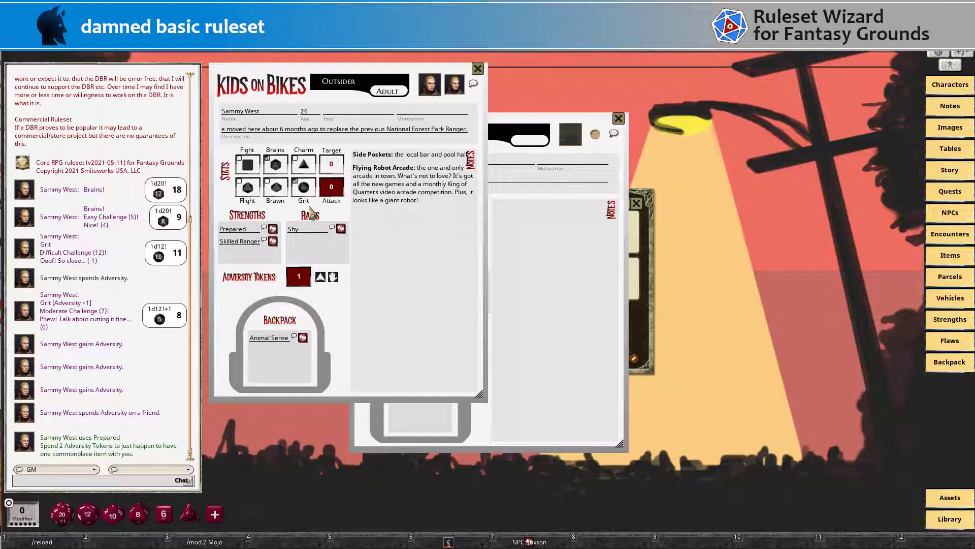
Step: Open the listed NPC's record and place it beside the Outsider's character sheet
click(949, 212)
click(596, 192)
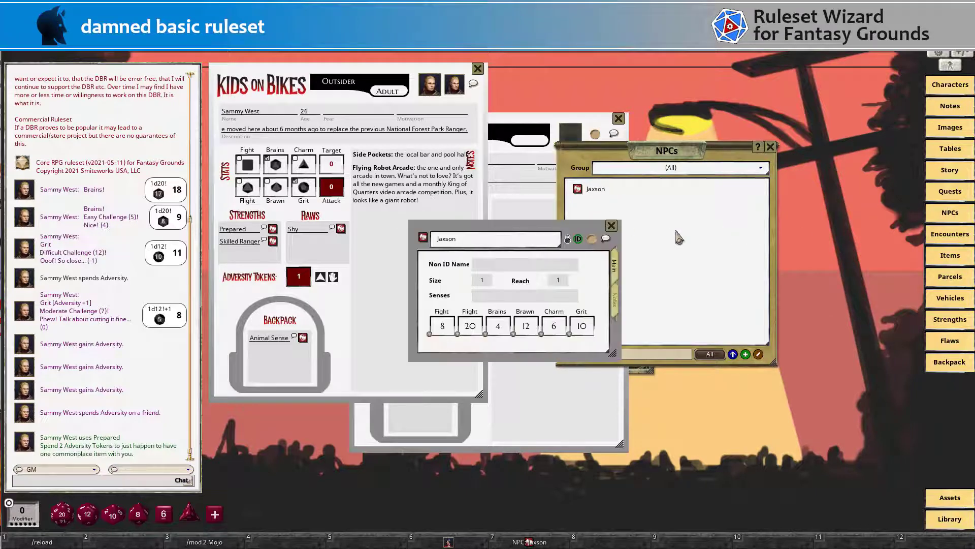
drag(572, 232, 654, 98)
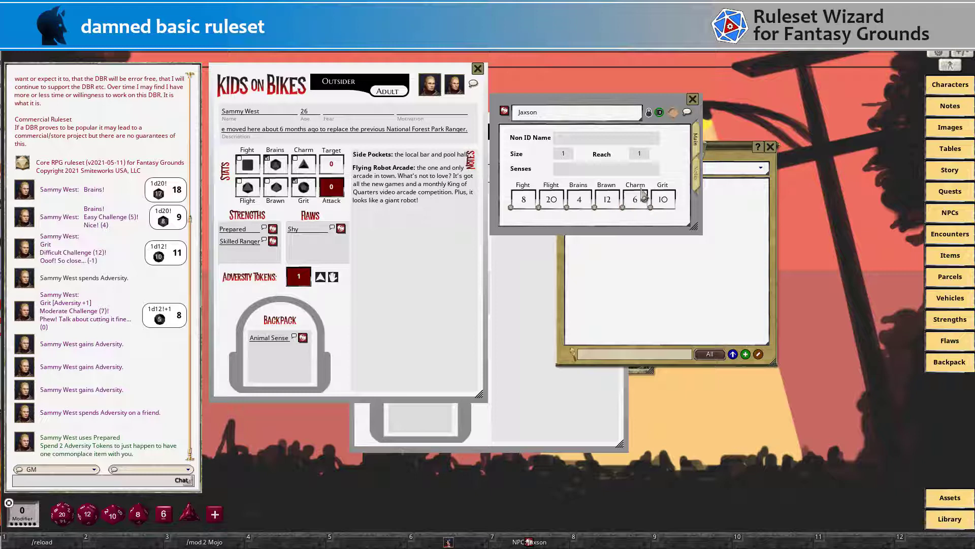
Step: Roll the NPC's Charm, set the Outsider's Attack value to 2 and roll Grit as the defense
double_click(637, 202)
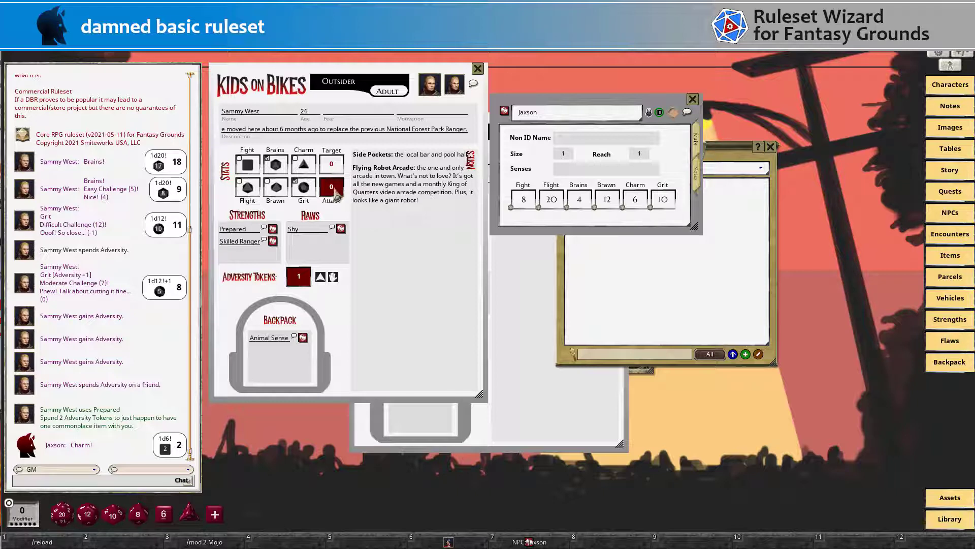
scroll(335, 192, up, 2)
double_click(304, 190)
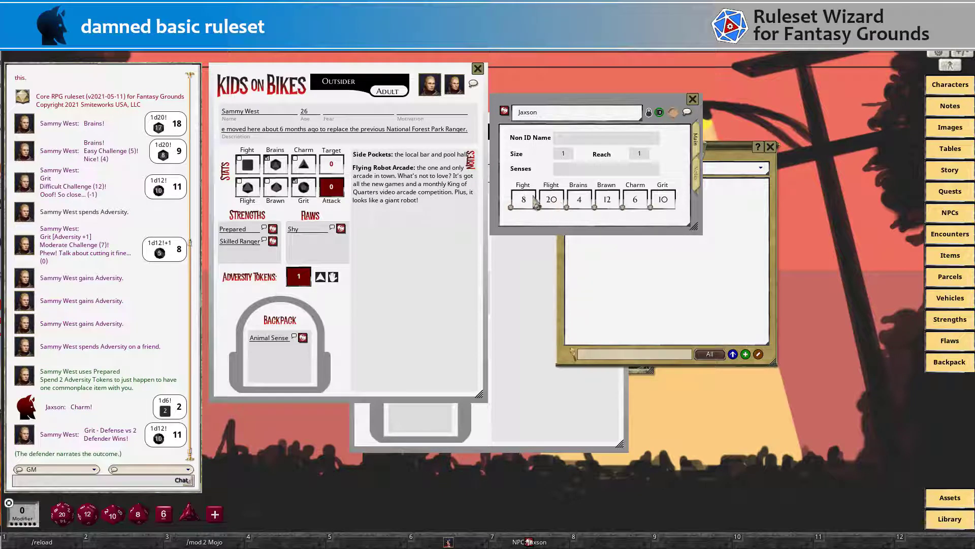
Step: Roll the NPC's Brawn, set the Outsider's Attack value to 11 and roll Brawn in defense with one adversity token spent
double_click(611, 203)
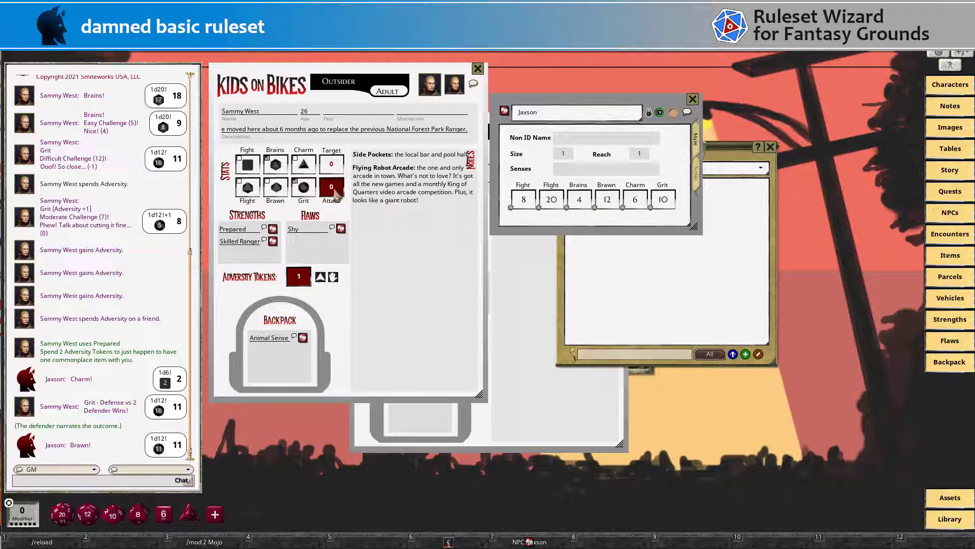
drag(335, 192, 333, 189)
click(301, 278)
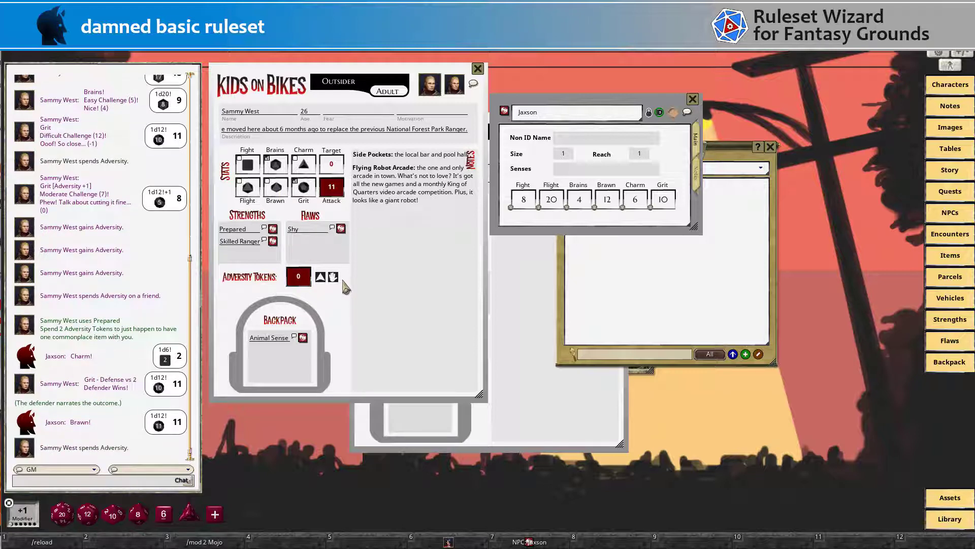
double_click(277, 187)
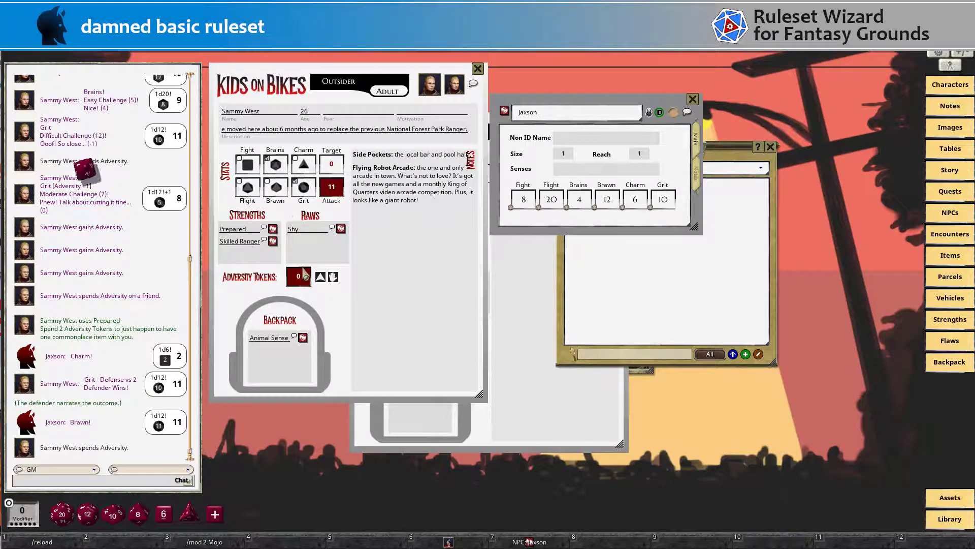